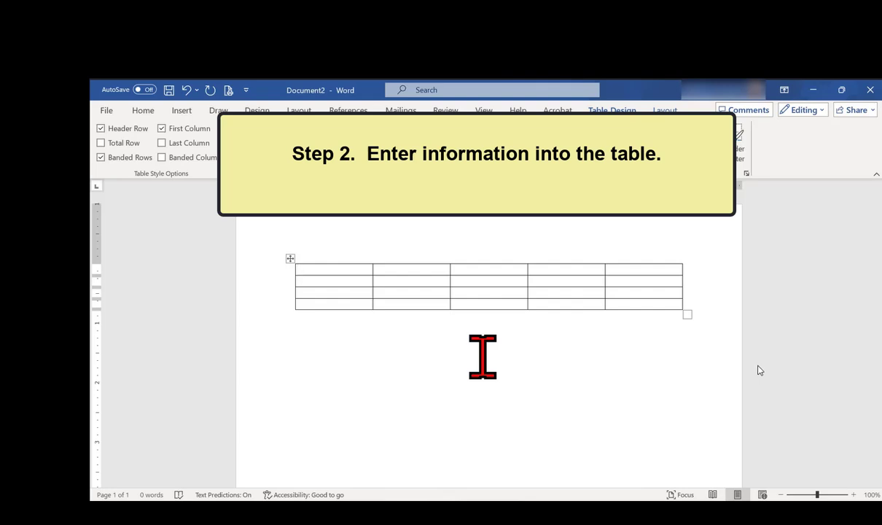
# Paste the rental listings (name, address, bedrooms, bathrooms, rent) into the empty table.
pyautogui.write('Property Name\tAddress\tBedrooms\tBathrooms\tMonthly Rent Royal Estates\t210 Everett Street\t2\t1\t$1,400 Golden Acres\t62 Beacon Street\t3\t2\t$3,200 Rolling Hills Apartments\t7 River Street\t2\t1.5\t$2,600')
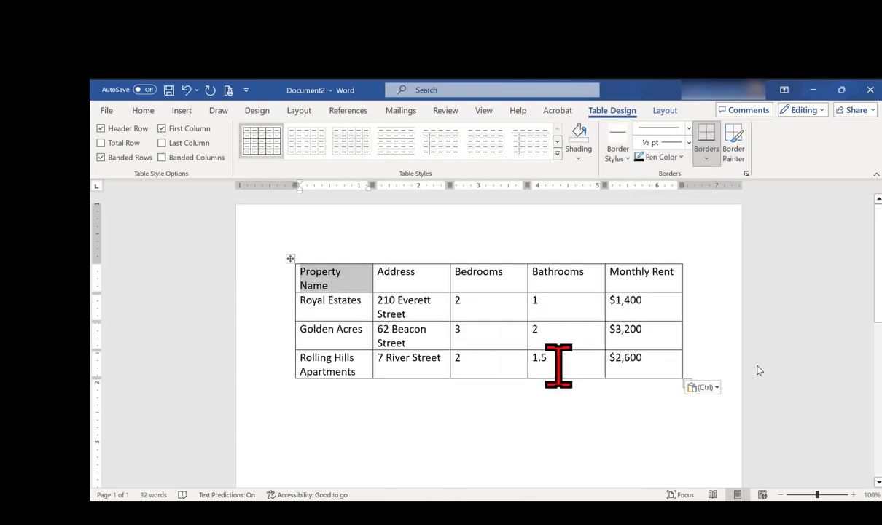
pyautogui.scroll(-1, 606, 391)
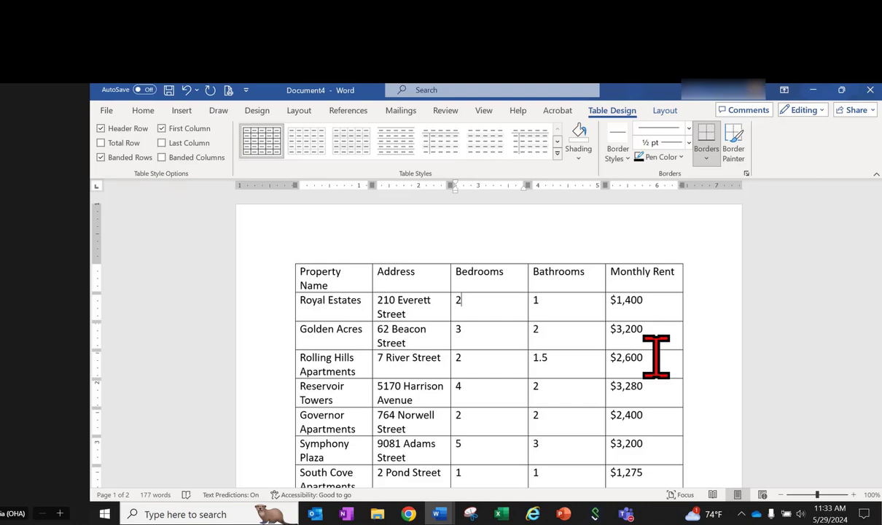
# Apply the plain banded table style with bold header row, bold first column and grey bands.
pyautogui.click(355, 284)
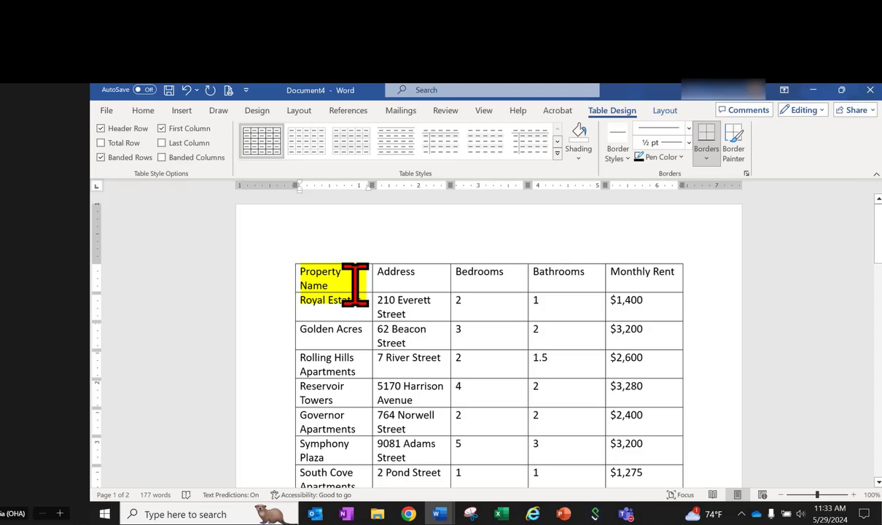
pyautogui.click(355, 285)
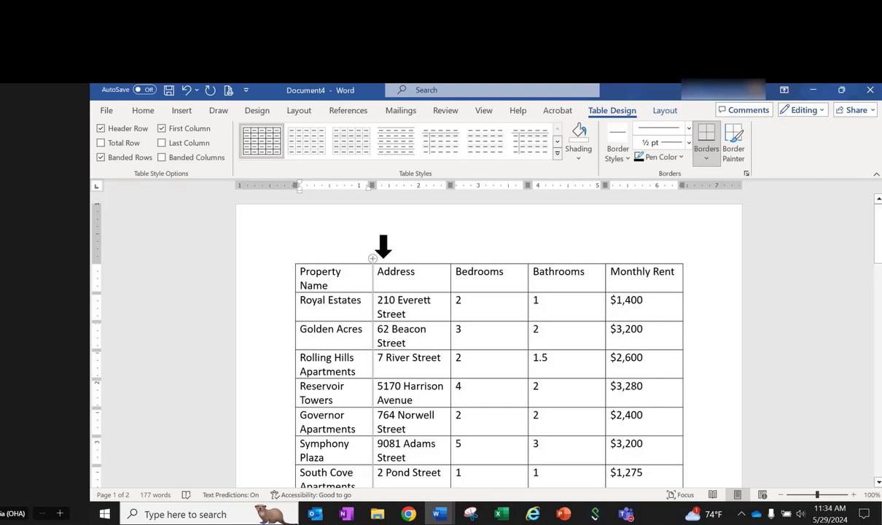
pyautogui.click(348, 137)
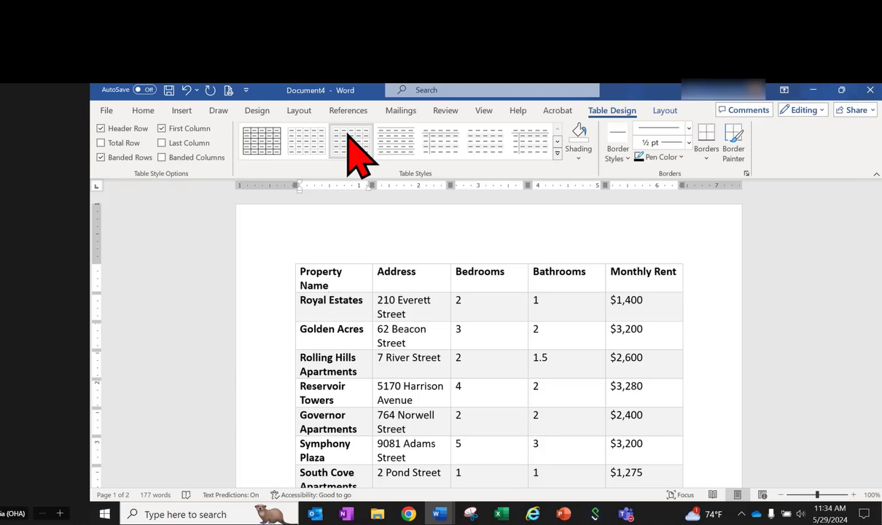
pyautogui.click(542, 331)
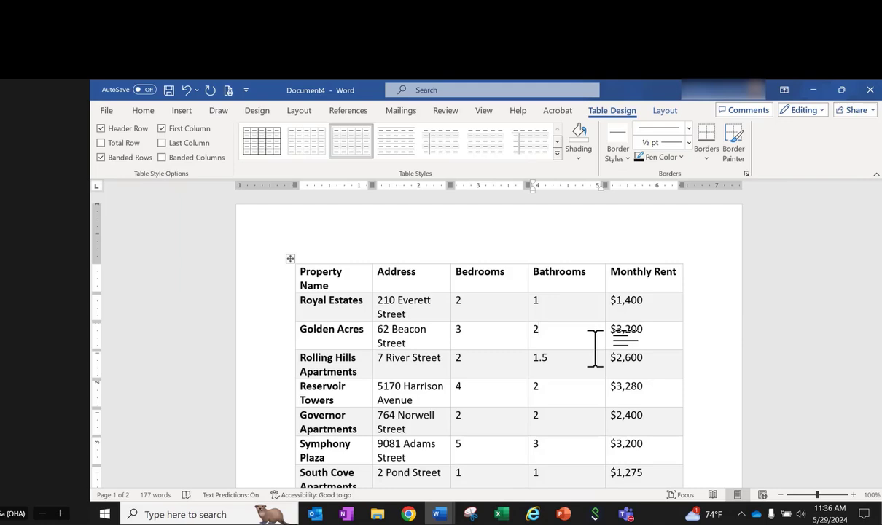
pyautogui.scroll(-3, 472, 419)
pyautogui.scroll(-5, 768, 303)
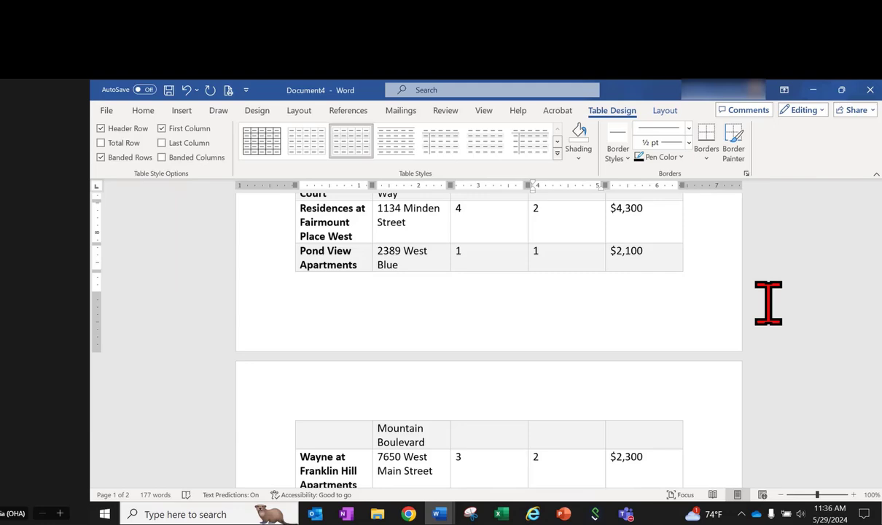
pyautogui.scroll(10, 537, 299)
pyautogui.scroll(5, 537, 299)
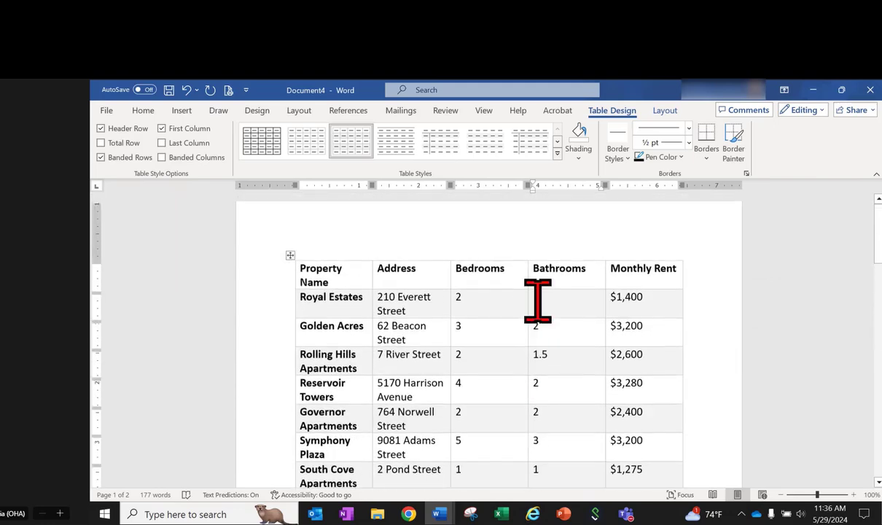
# Turn on 'Repeat as header row at the top of each page' for the Property Name heading row.
pyautogui.click(366, 284)
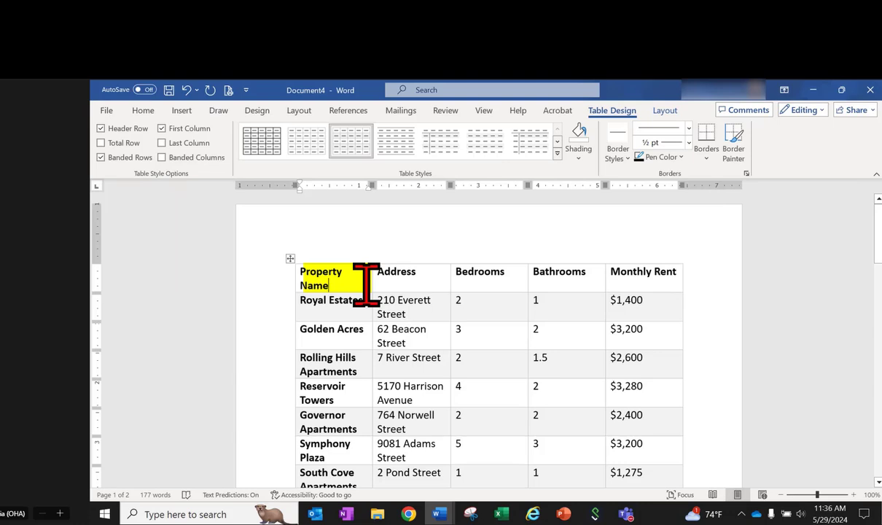
pyautogui.rightClick(366, 284)
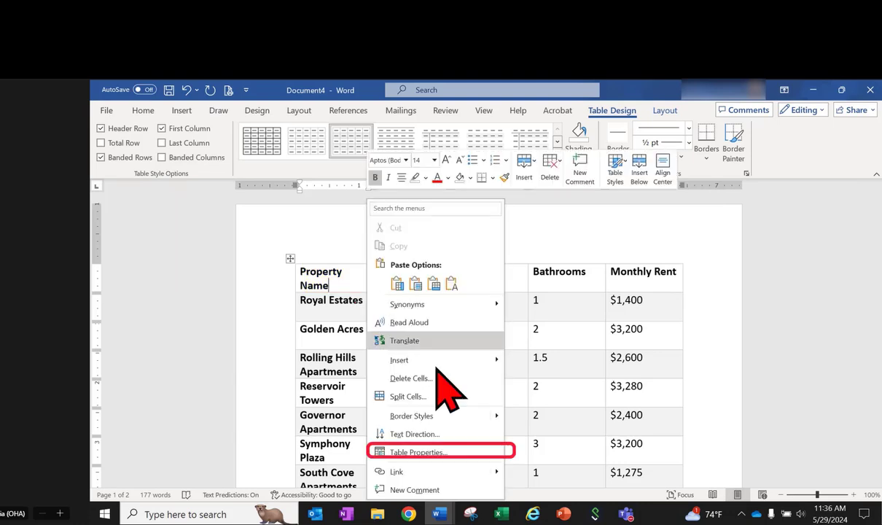
pyautogui.click(466, 452)
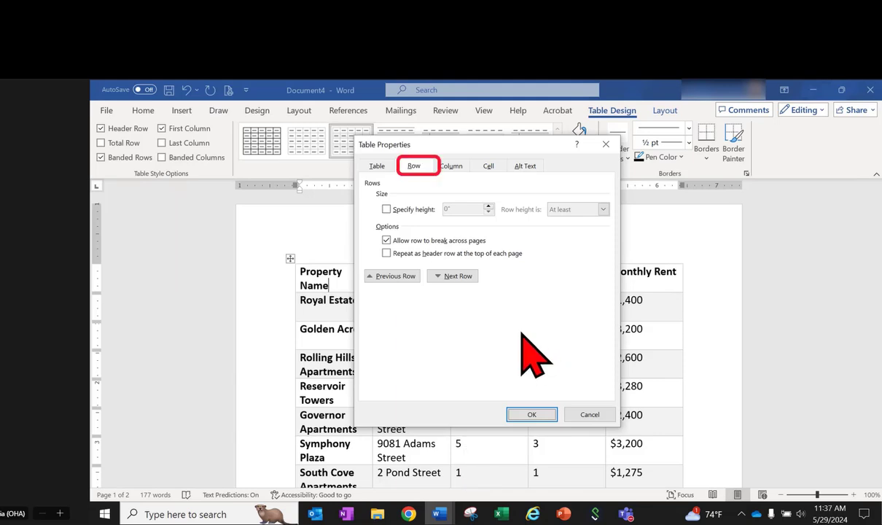
pyautogui.click(386, 253)
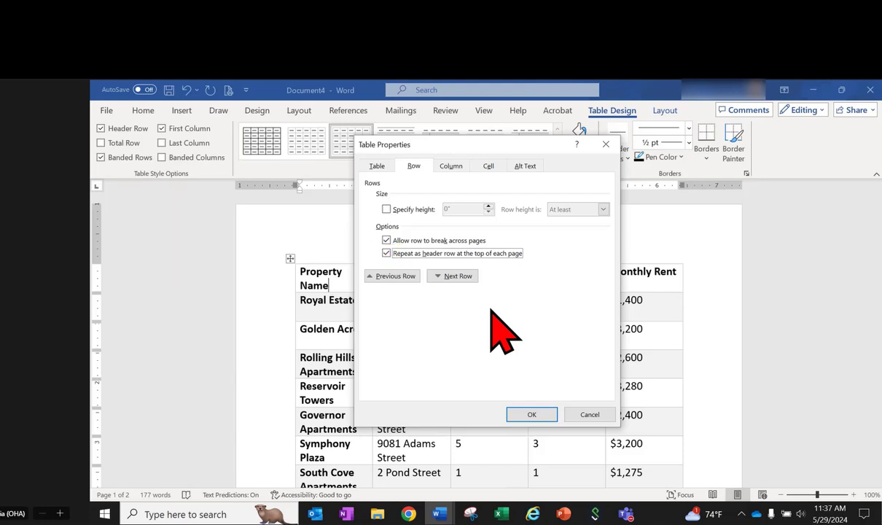
pyautogui.click(525, 414)
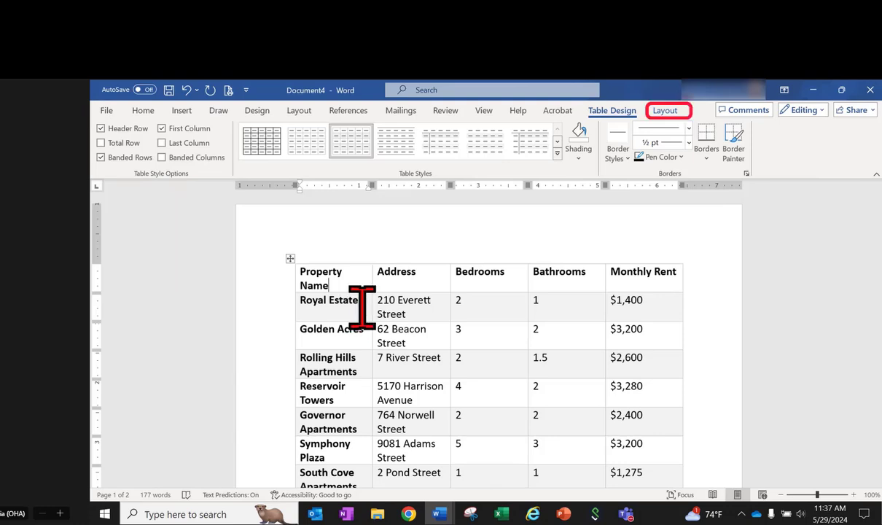
# Select the whole table and turn off 'Allow row to break across pages' in its row properties.
pyautogui.click(663, 110)
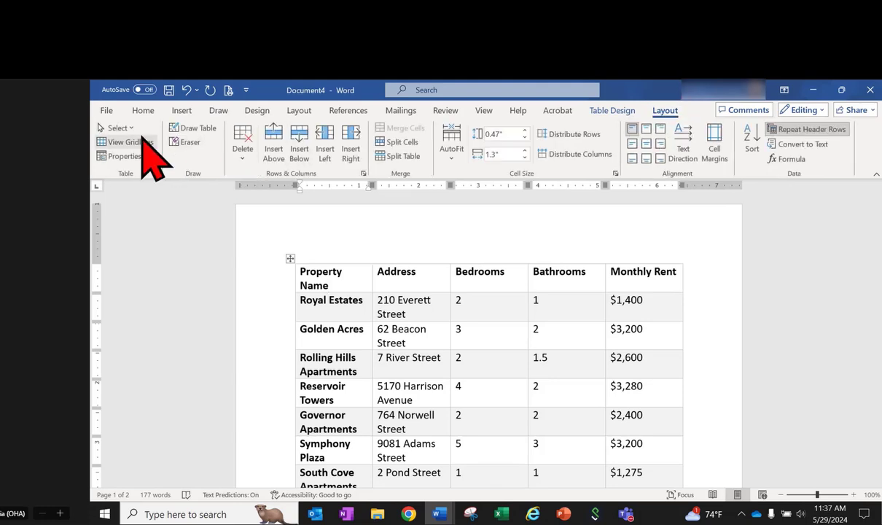
pyautogui.click(125, 128)
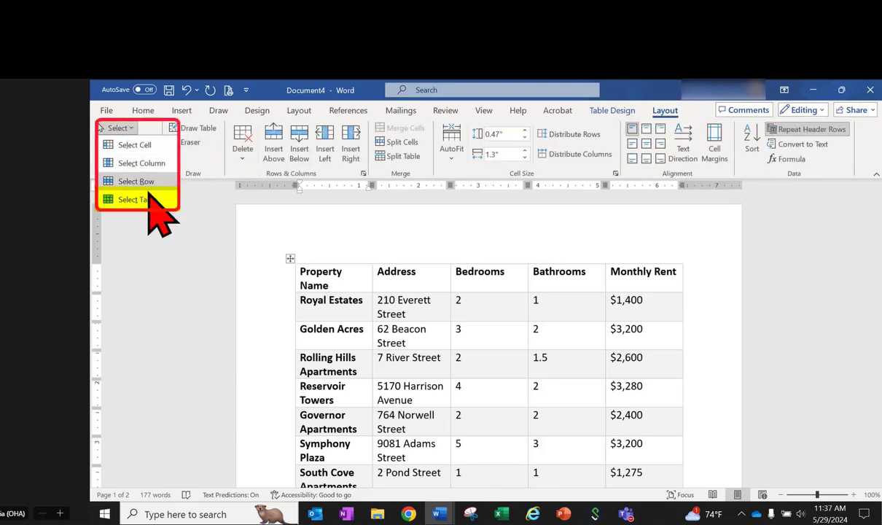
pyautogui.click(146, 199)
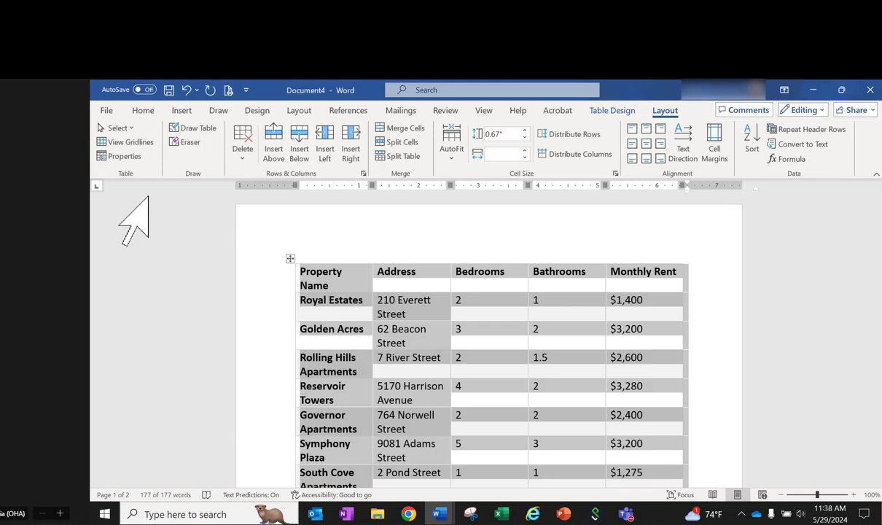
pyautogui.rightClick(401, 313)
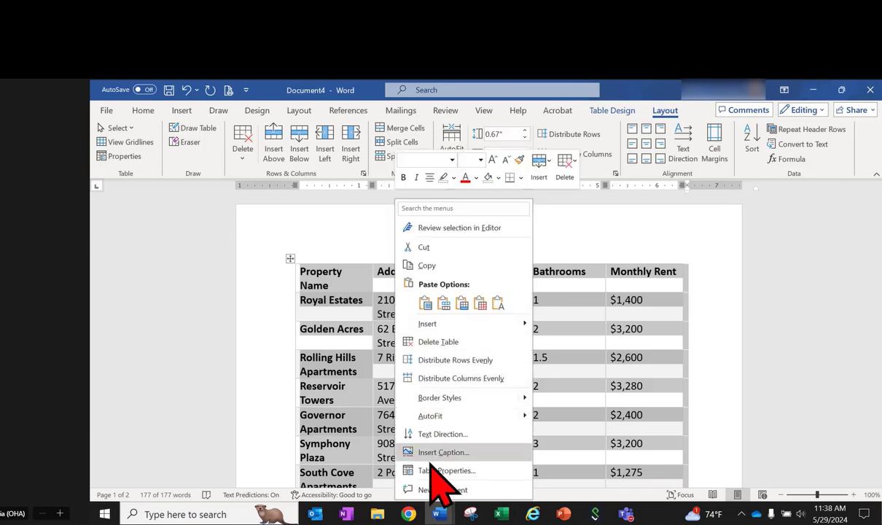
pyautogui.click(487, 472)
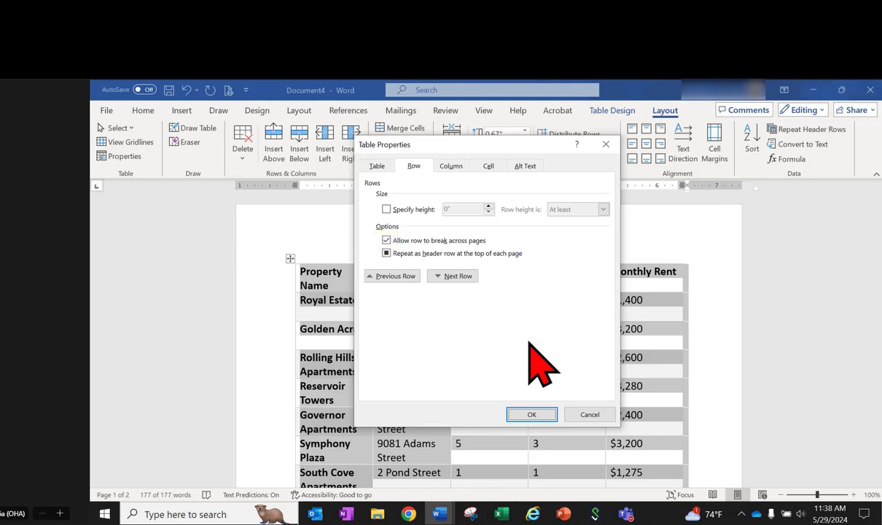
pyautogui.press('Return')
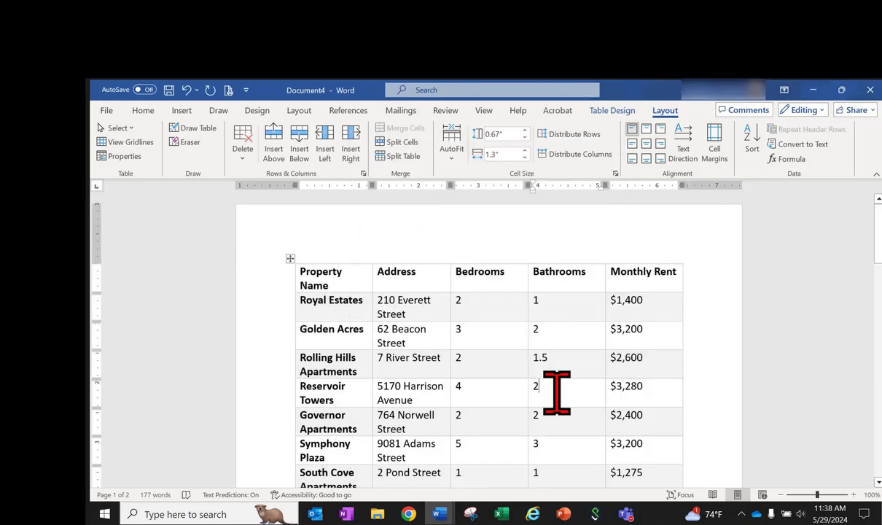
# Scroll to page 2 to check the repeated heading row and the unsplit Pond View row.
pyautogui.click(556, 393)
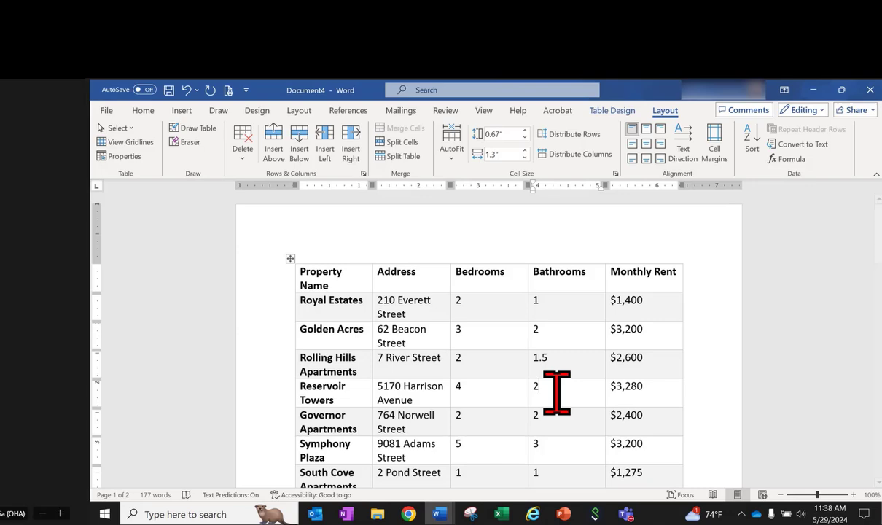
pyautogui.scroll(-3, 556, 394)
pyautogui.scroll(-3, 556, 394)
pyautogui.scroll(-3, 557, 393)
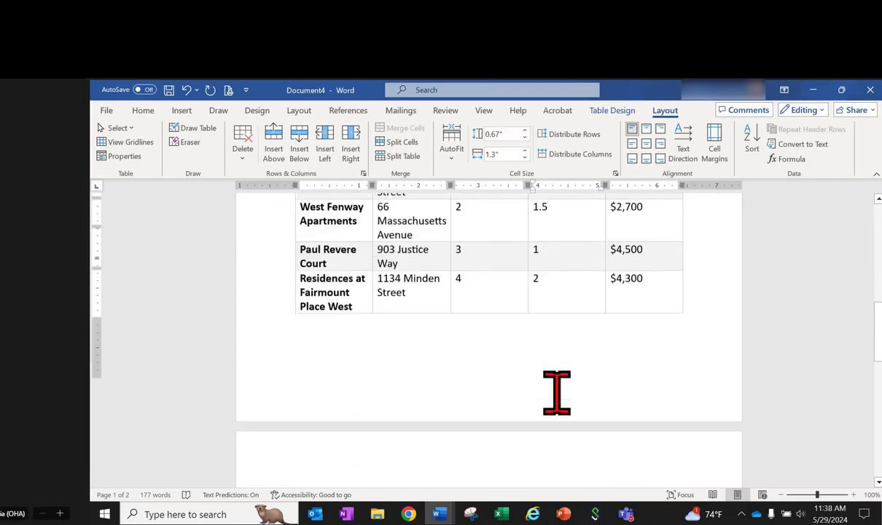
pyautogui.scroll(-3, 556, 394)
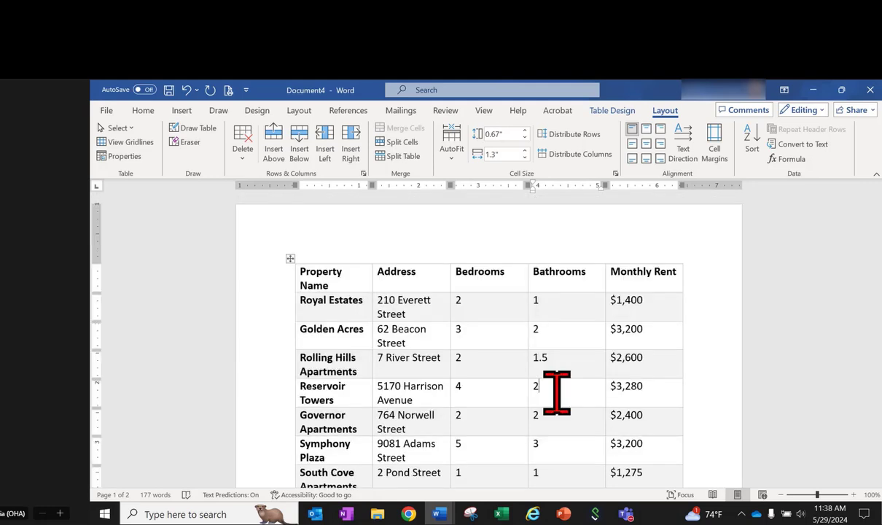
pyautogui.scroll(-2, 557, 392)
pyautogui.scroll(-3, 556, 392)
pyautogui.scroll(-3, 557, 392)
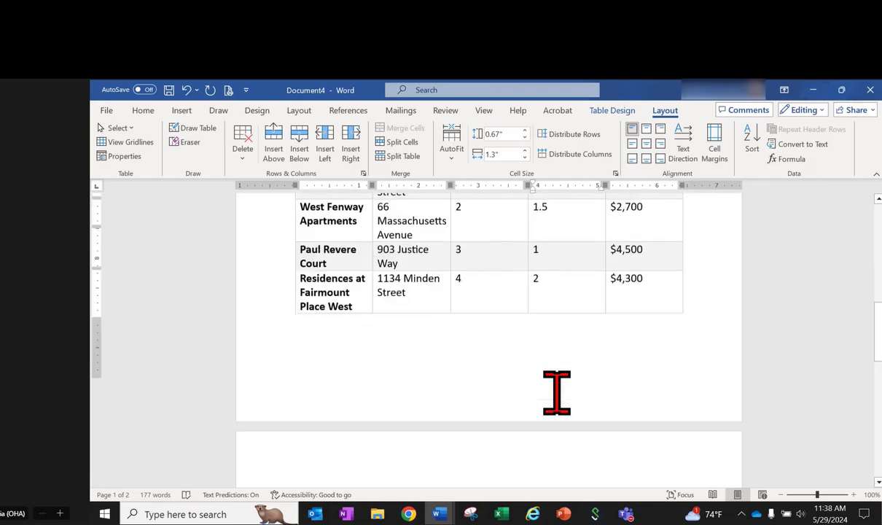
pyautogui.scroll(-3, 557, 392)
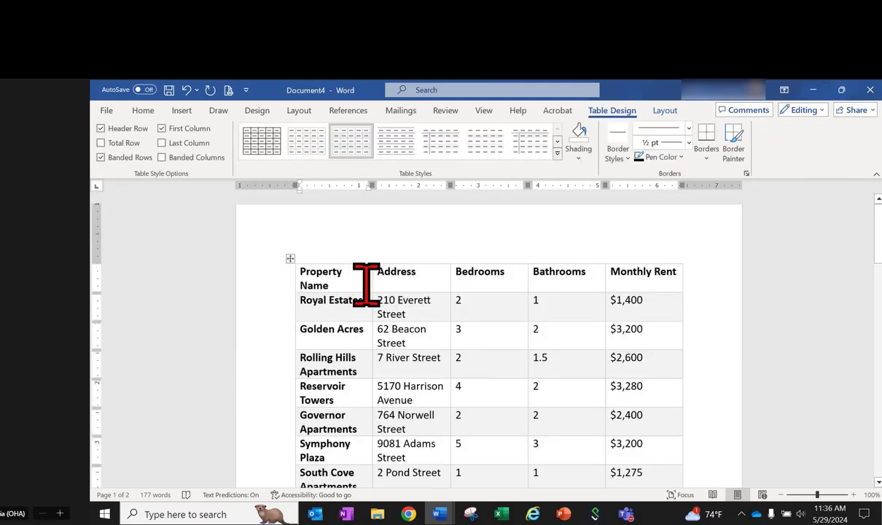
# Type a 'Boston Rental Properties' column summary into the table's Alt Text description field.
pyautogui.rightClick(366, 286)
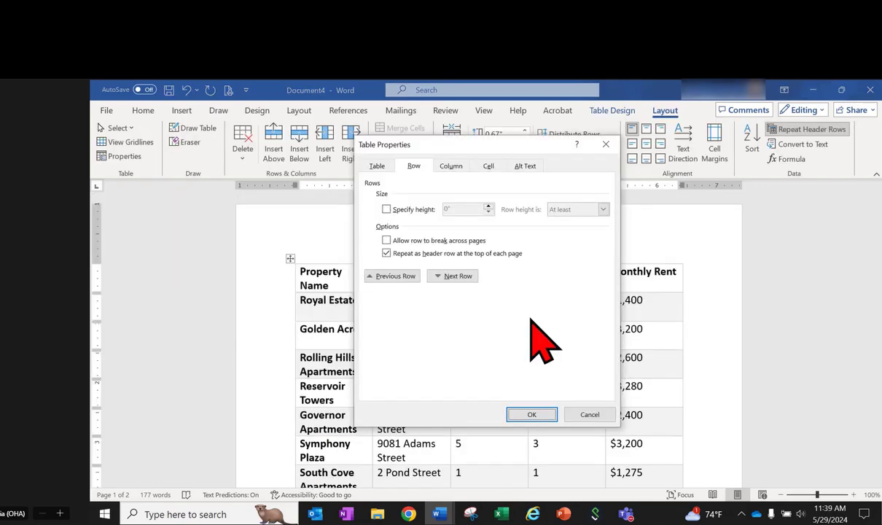
pyautogui.click(525, 167)
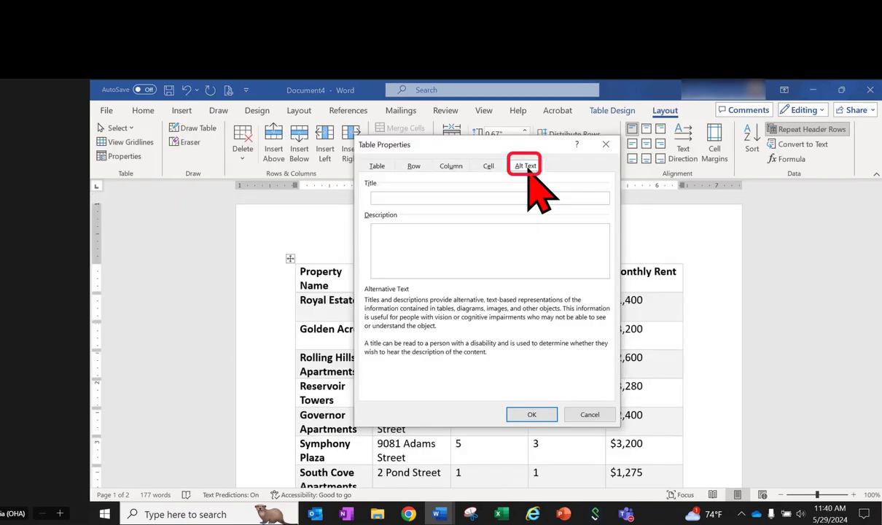
pyautogui.click(515, 229)
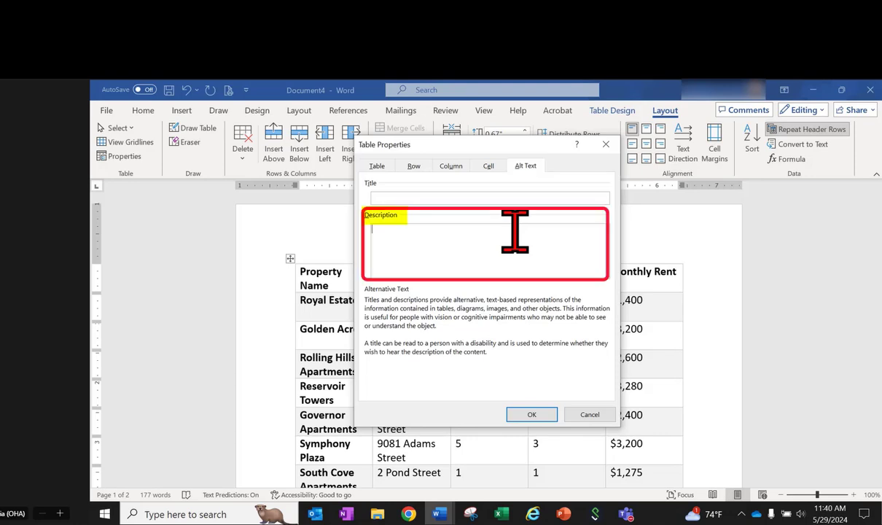
pyautogui.write('Boston Rental Prop')
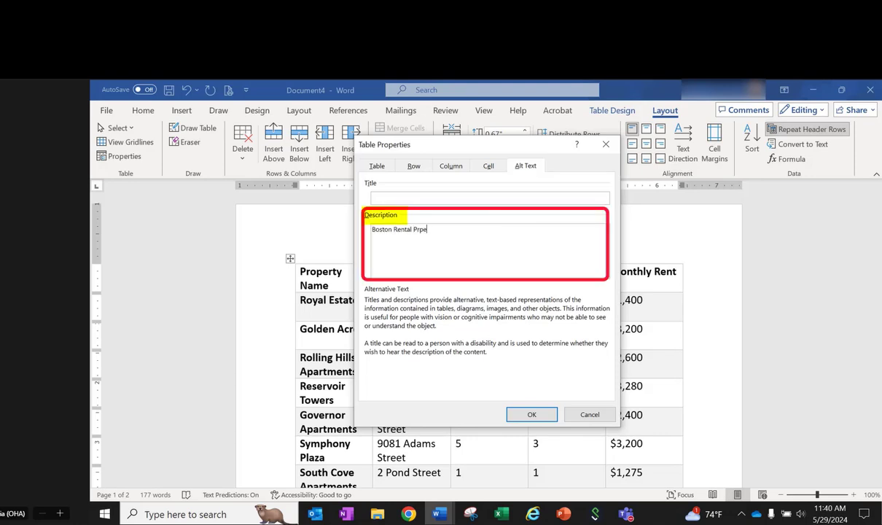
pyautogui.write('erties.')
pyautogui.write(' Column one  in')
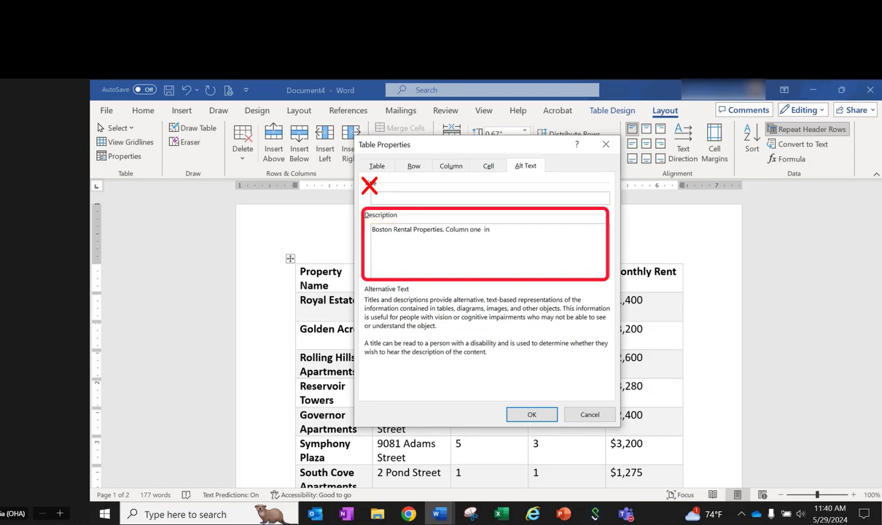
pyautogui.write('cludes property name. Su')
pyautogui.write('bsequent columns')
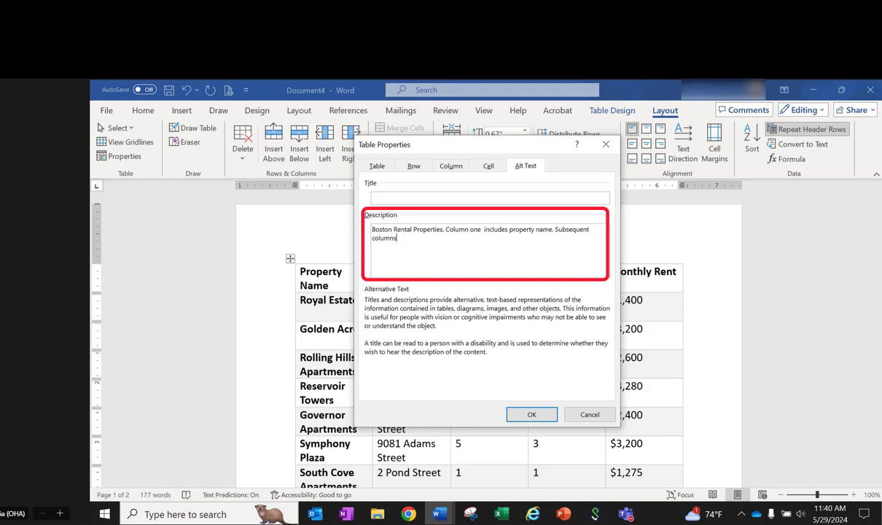
pyautogui.write(' show the address, number of ')
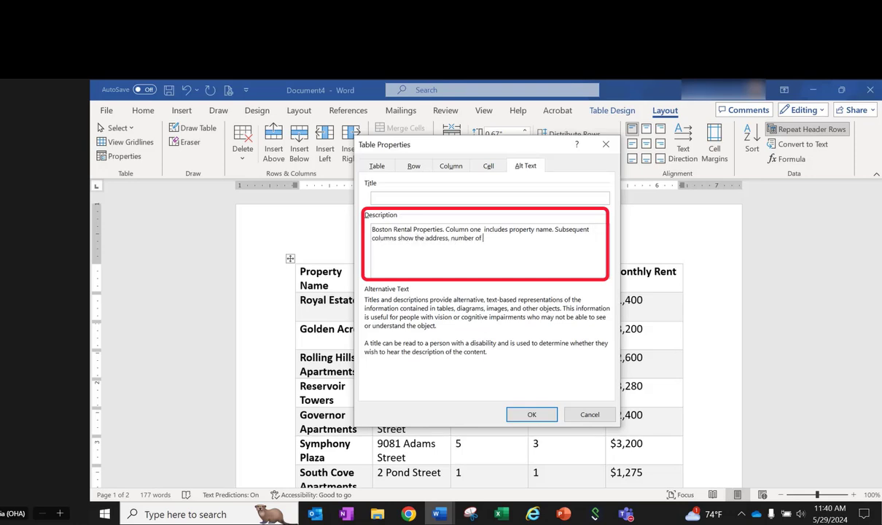
pyautogui.write('bedrooms, bathrooms, and monthly')
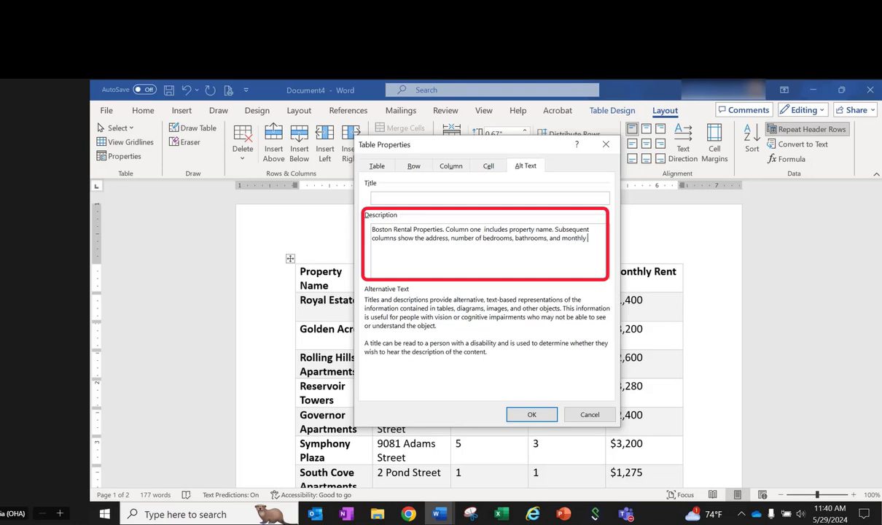
pyautogui.write(' rent.')
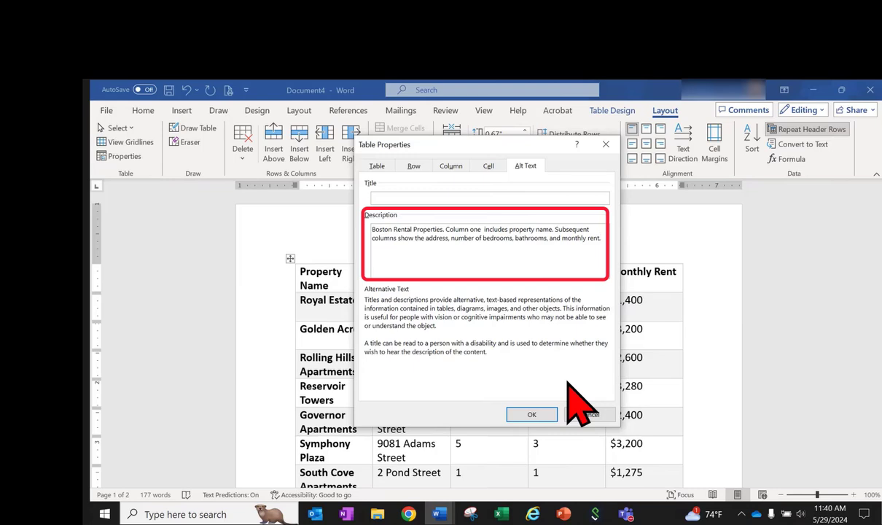
# Confirm the alt text description and close Table Properties.
pyautogui.click(534, 413)
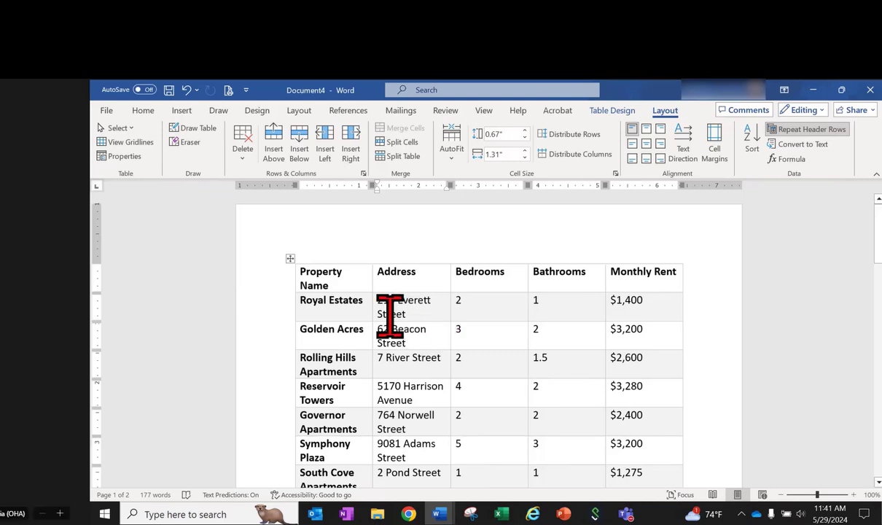
# Select the entire table and set up a caption labelled Table, positioned above it.
pyautogui.click(122, 129)
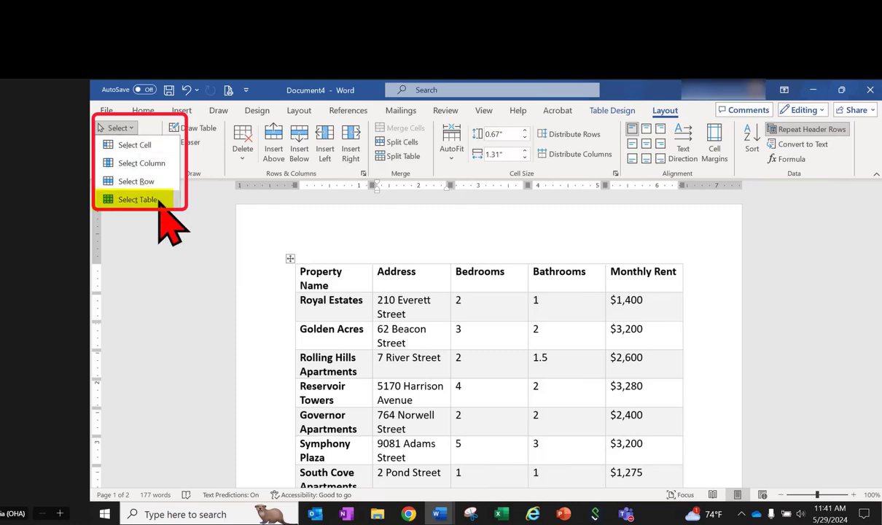
pyautogui.click(139, 199)
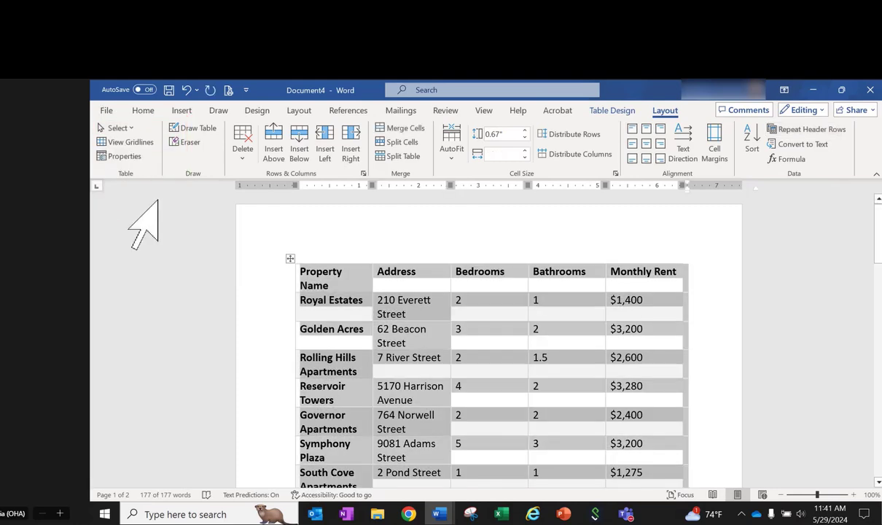
pyautogui.rightClick(420, 305)
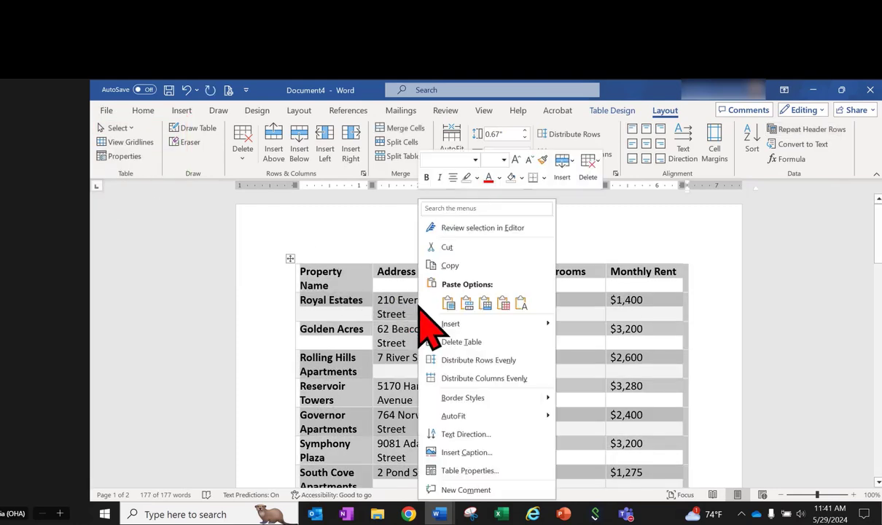
pyautogui.click(515, 453)
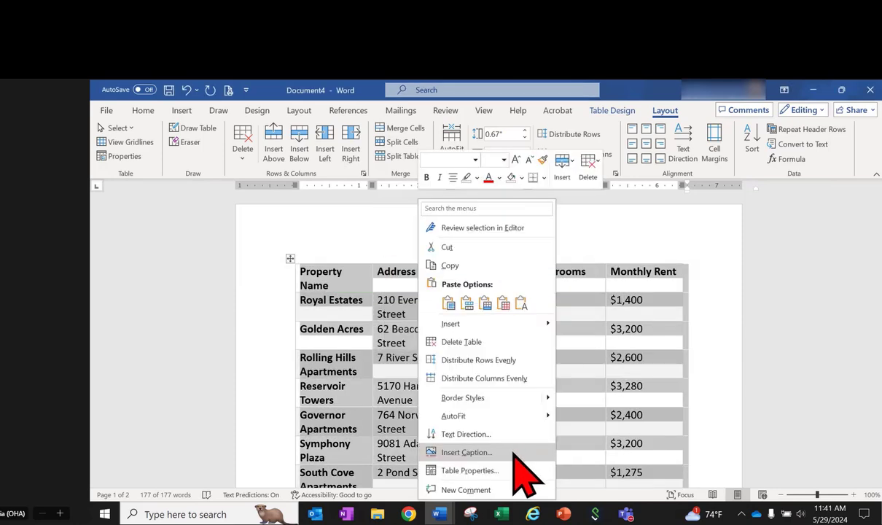
pyautogui.click(514, 452)
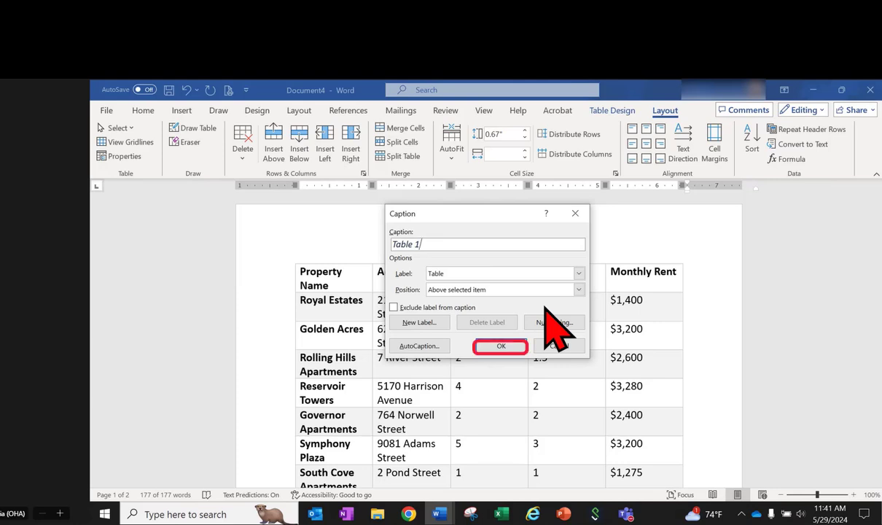
# Insert the caption and replace 'Table 1' with 'Boston Rental Properties: Last Updated Fall 2023'.
pyautogui.click(508, 344)
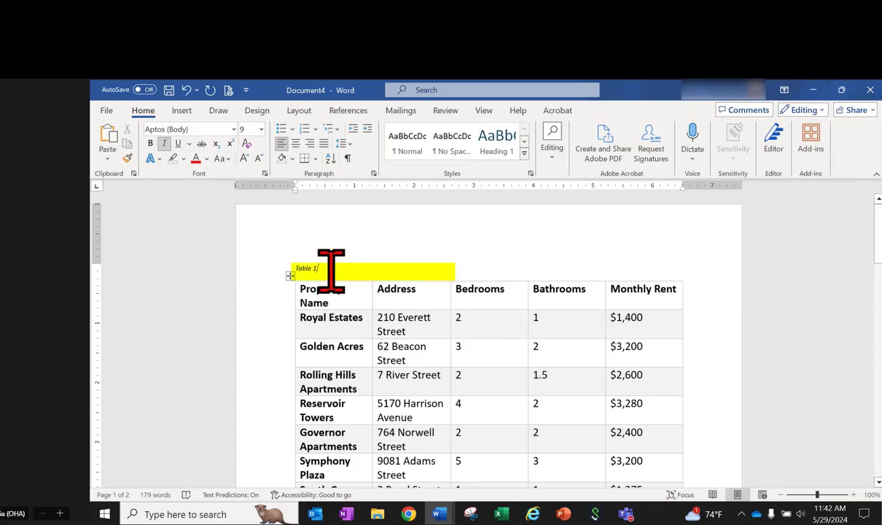
pyautogui.tripleClick(304, 268)
pyautogui.write('Boston Re')
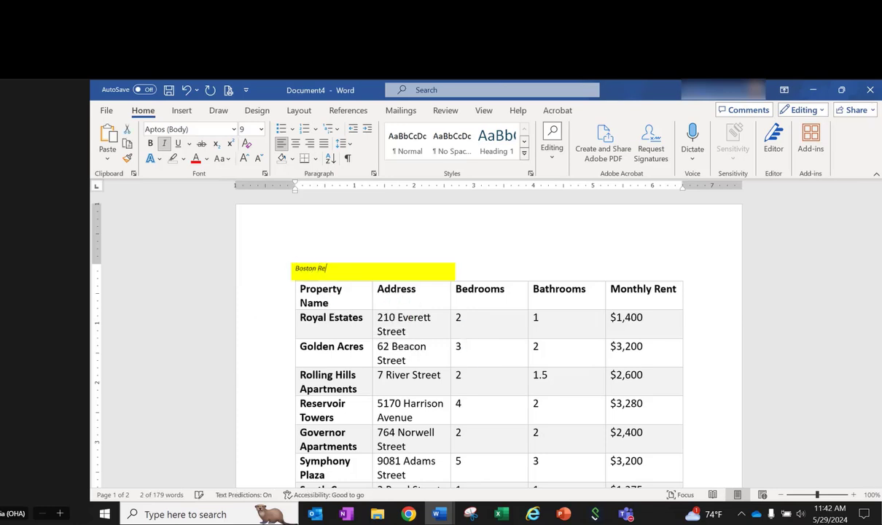
pyautogui.write('ntal Properties: Last Updated Fall 2023')
pyautogui.click(289, 268)
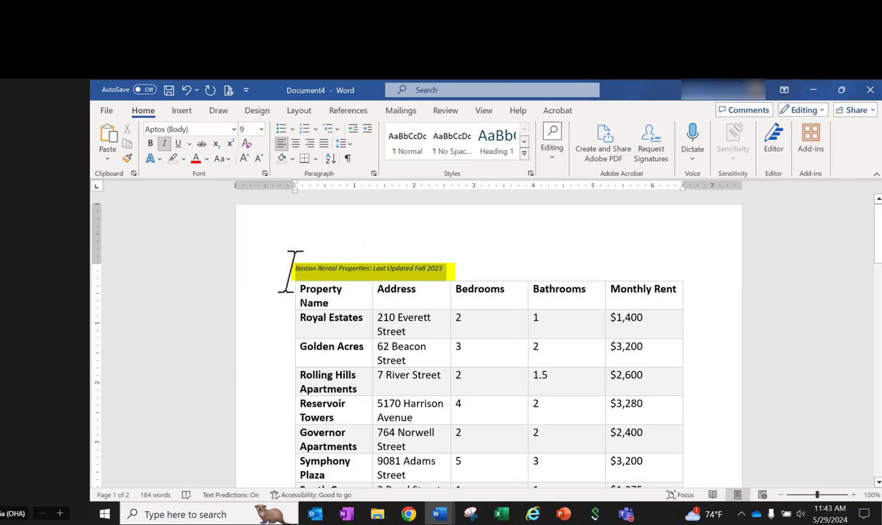
# Make the caption 16 pt and update the Caption style to match the selection.
pyautogui.click(260, 129)
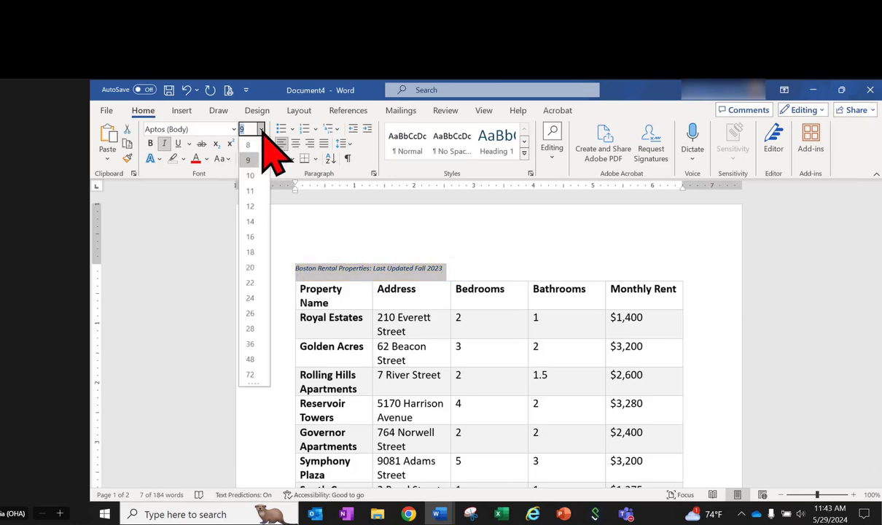
pyautogui.click(250, 237)
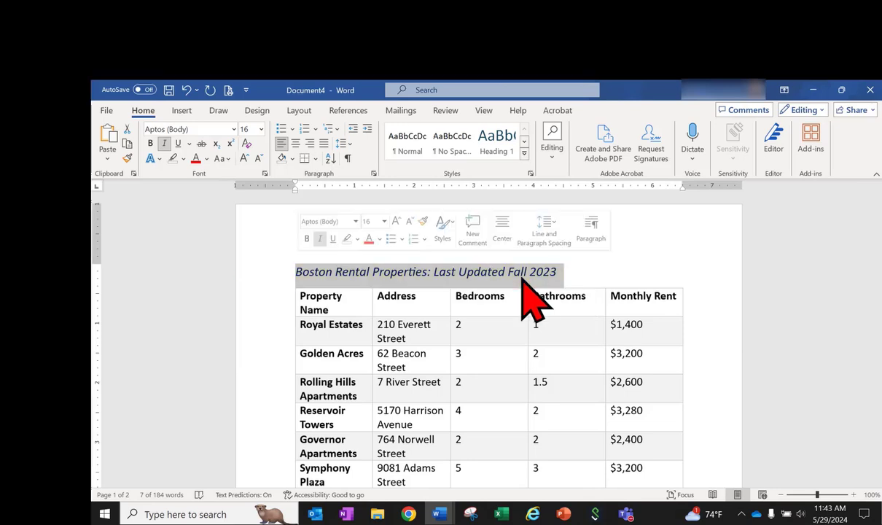
pyautogui.click(524, 152)
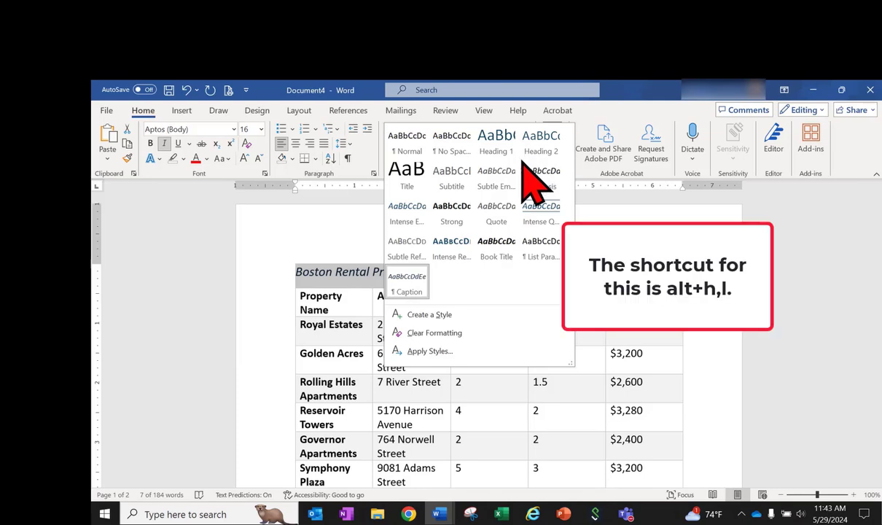
pyautogui.rightClick(428, 292)
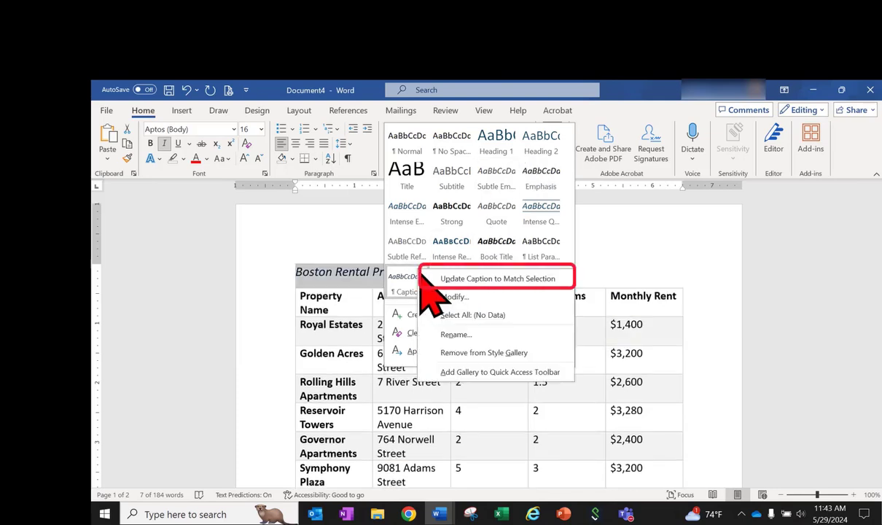
pyautogui.click(482, 278)
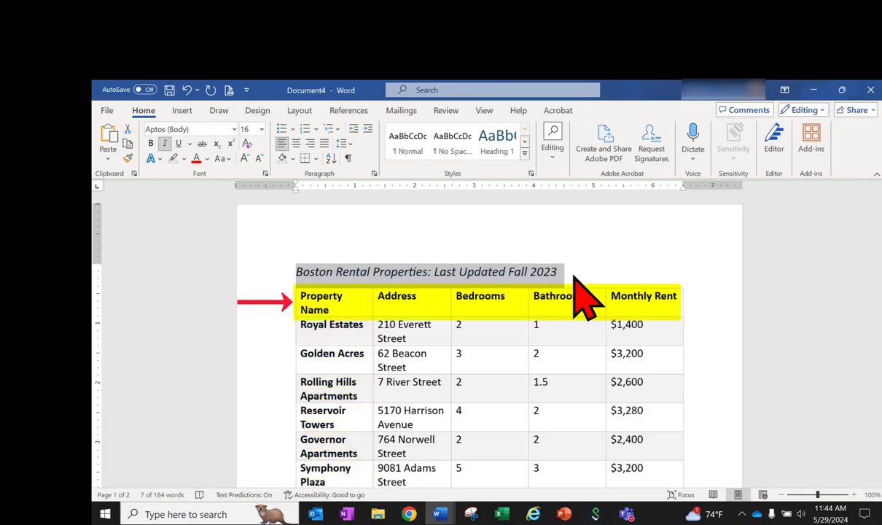
pyautogui.scroll(-10, 573, 277)
pyautogui.scroll(-1, 573, 274)
pyautogui.scroll(-1, 572, 274)
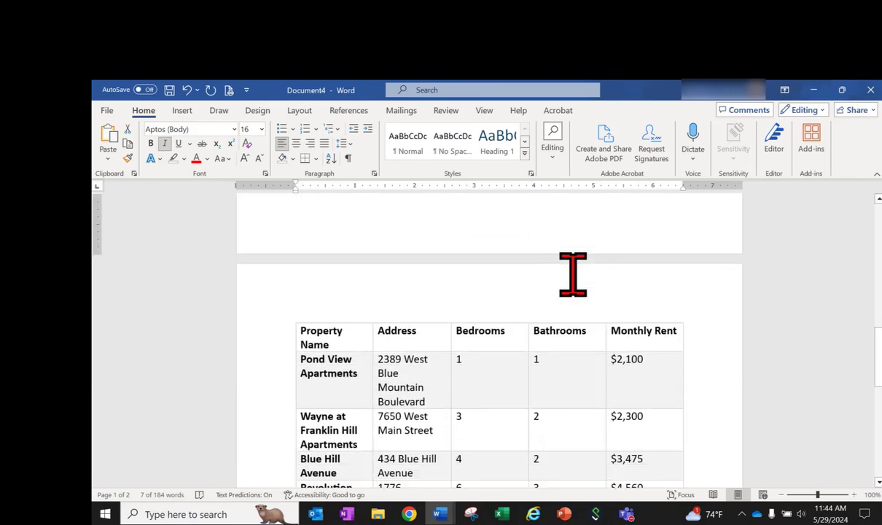
pyautogui.scroll(10, 575, 285)
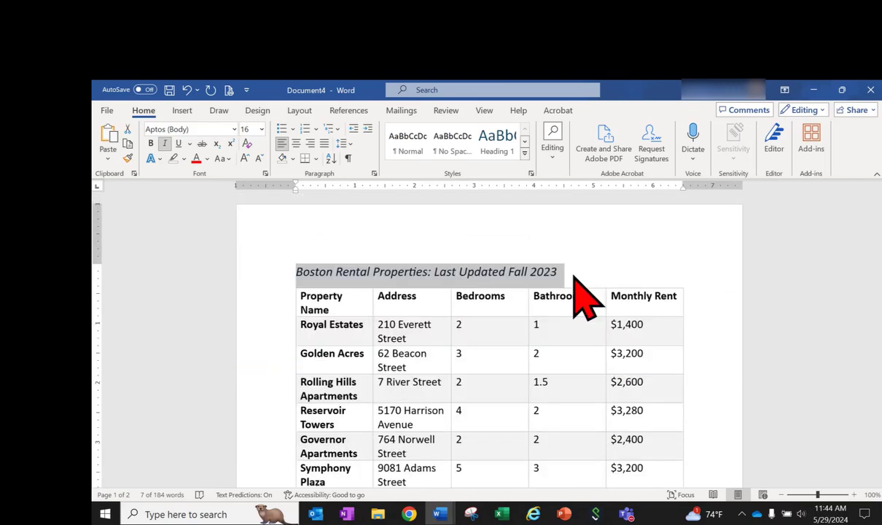